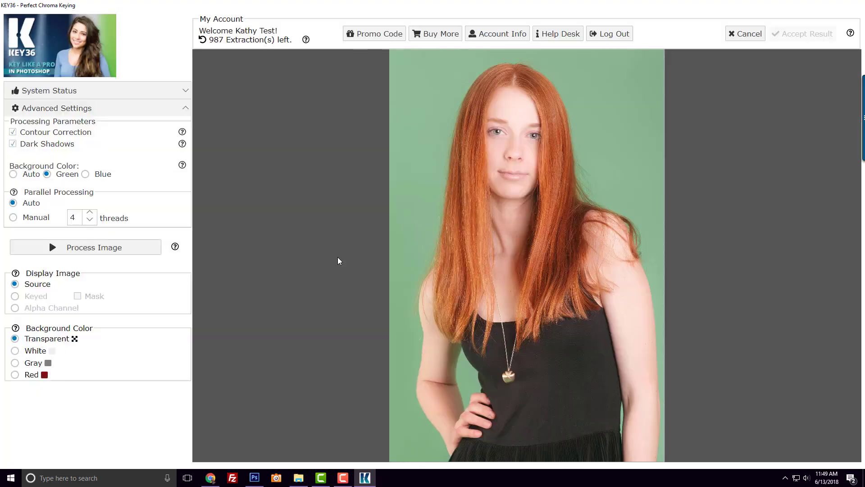
Step: Process the red-haired portrait in KEY36 and accept the keyed result into Photoshop
click(139, 248)
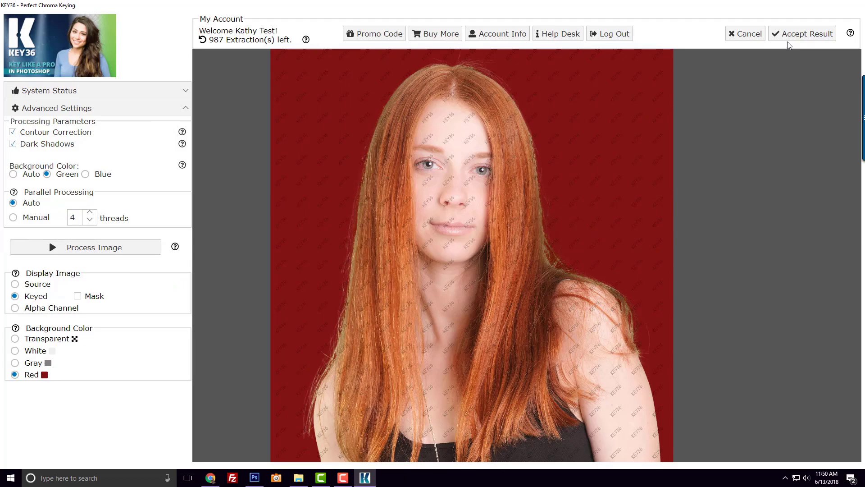
click(806, 36)
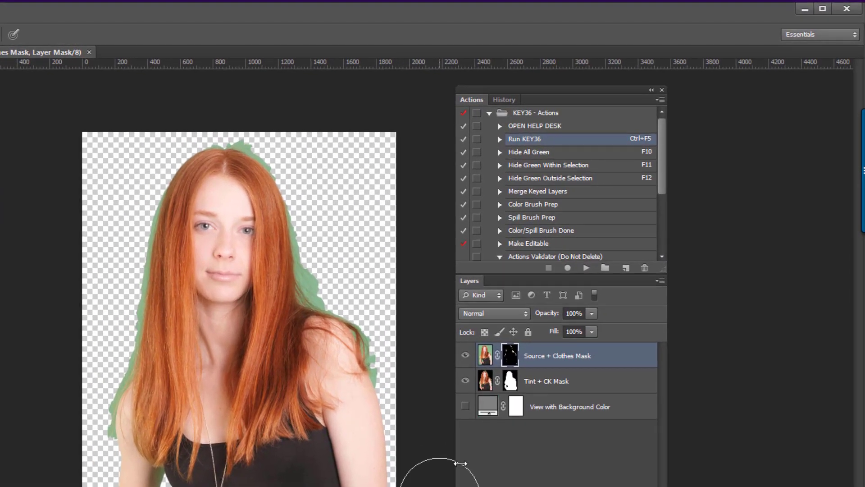
Step: Run the Hide All Green action, then turn on the View with Background Color grey layer
click(539, 153)
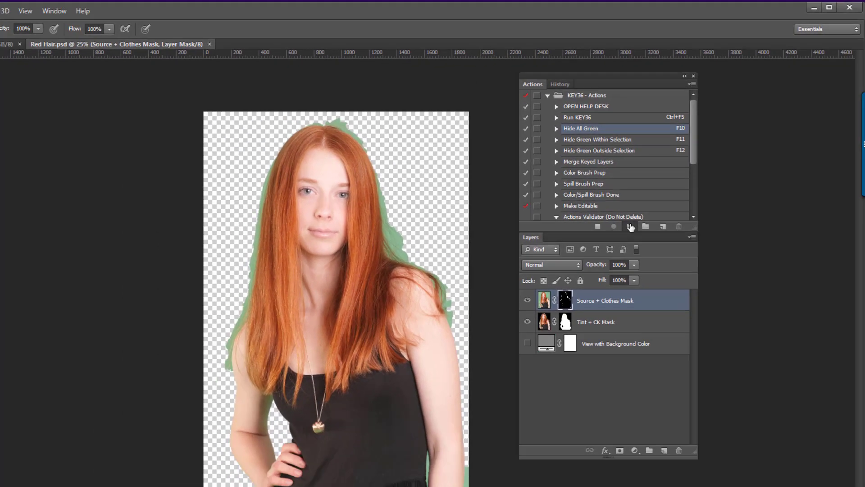
click(587, 268)
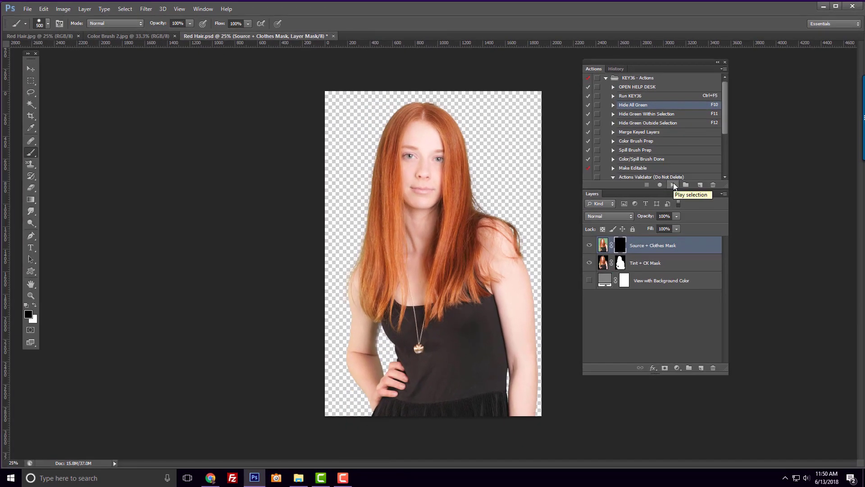
scroll(469, 96, up, 3)
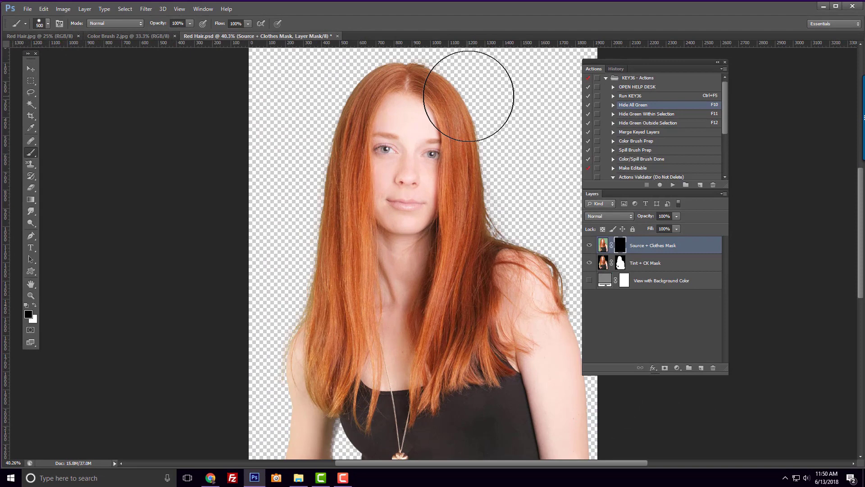
scroll(448, 184, up, 2)
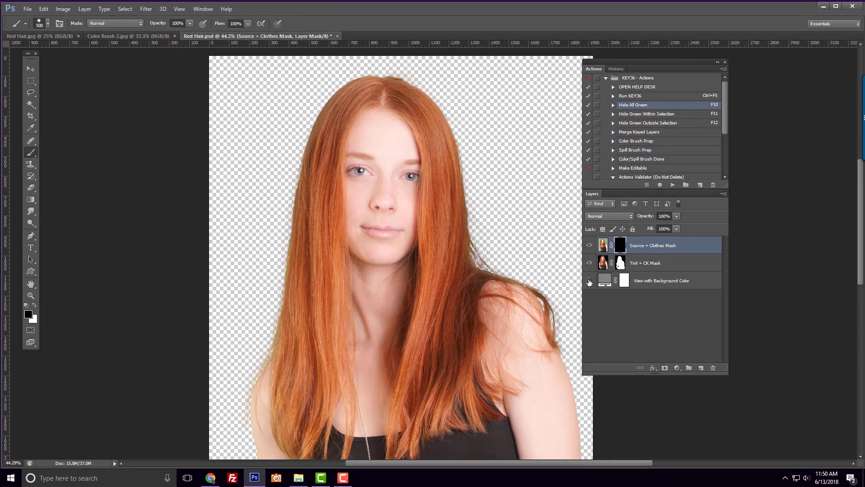
click(590, 281)
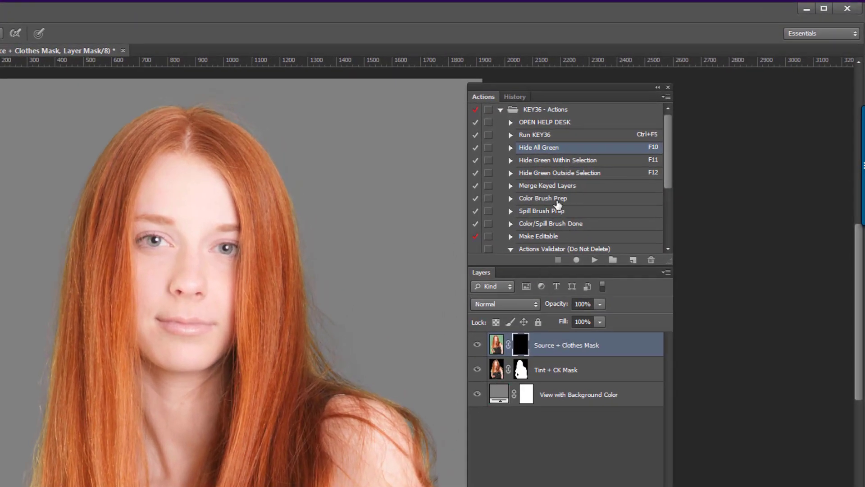
Step: Run Color Brush Prep and set the foreground colour to rust red ac4b20 sampled from the hair
click(558, 201)
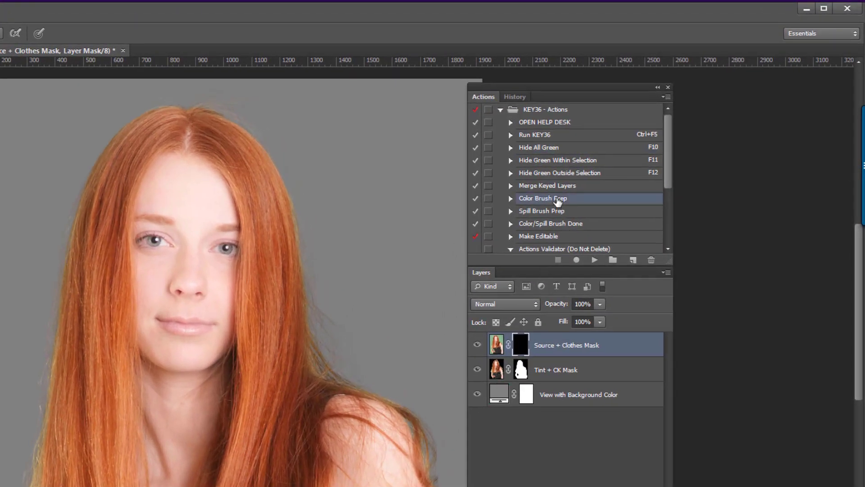
click(594, 260)
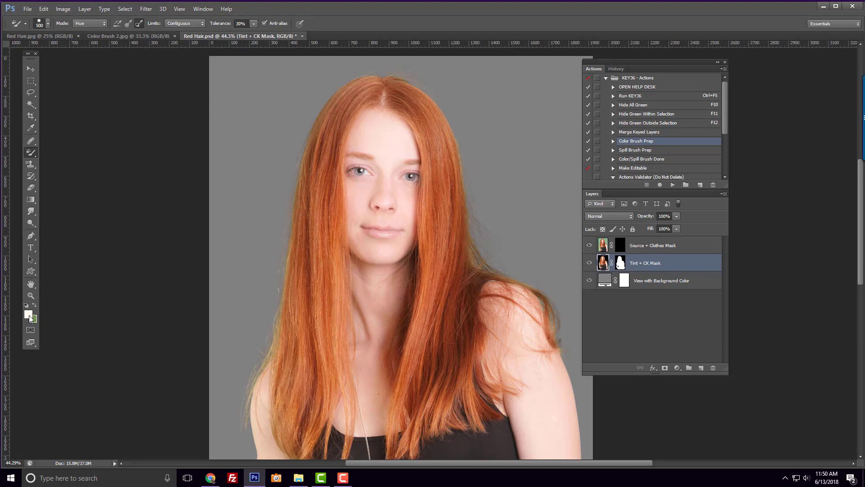
click(28, 315)
click(304, 296)
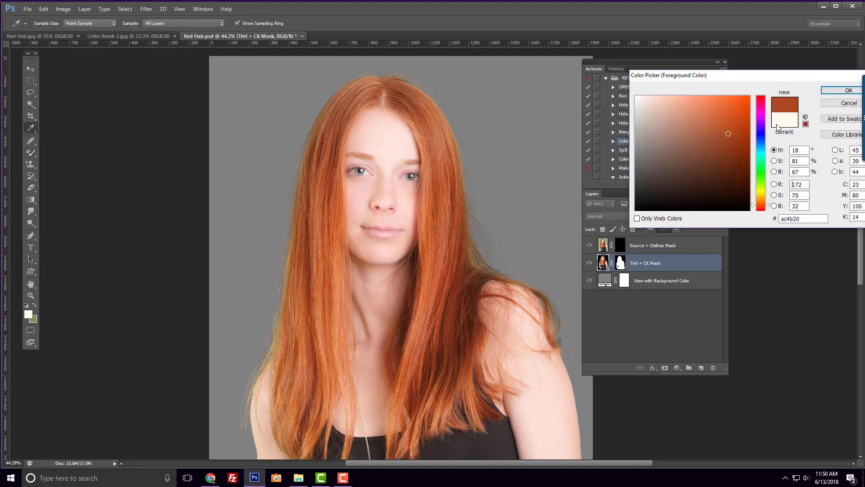
click(836, 91)
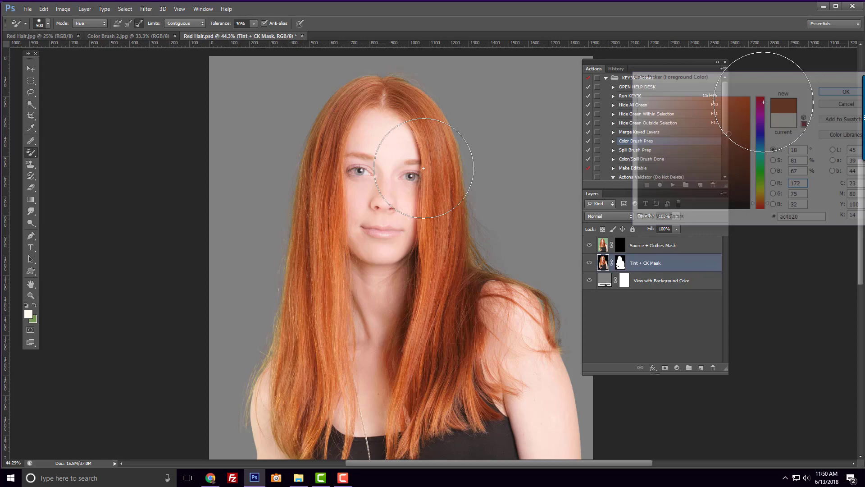
Step: Set the background colour to tan bc9461 sampled from the hair
key(i)
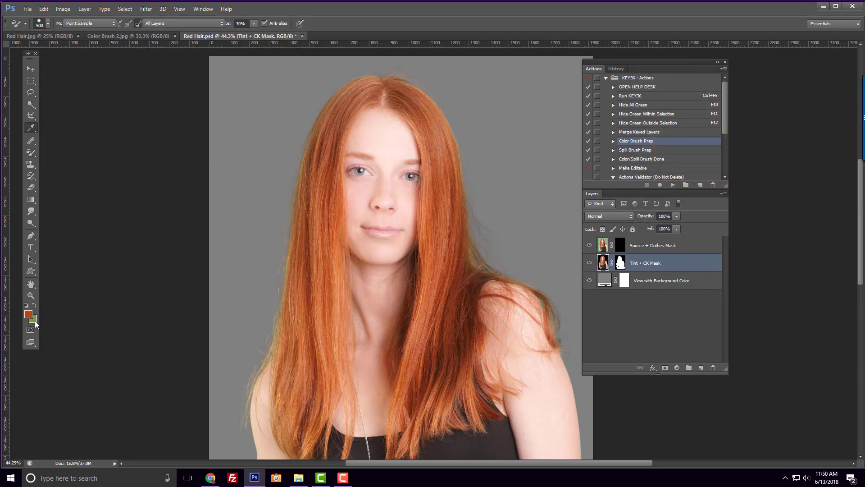
click(34, 320)
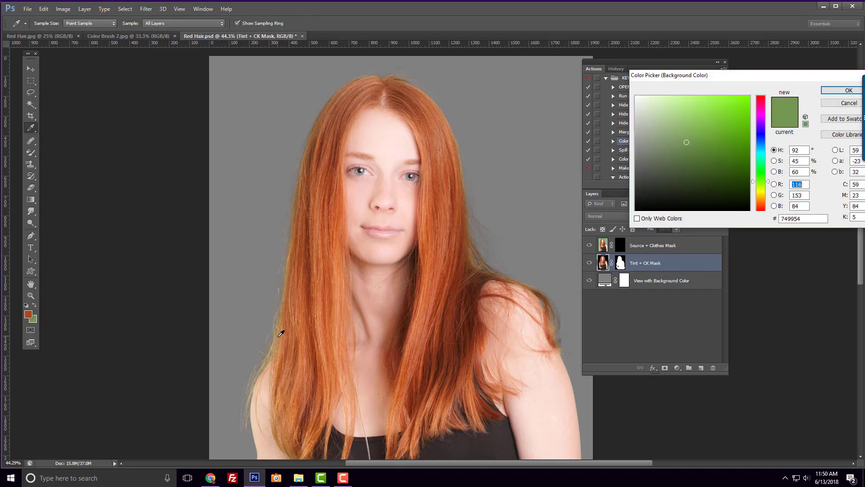
click(281, 332)
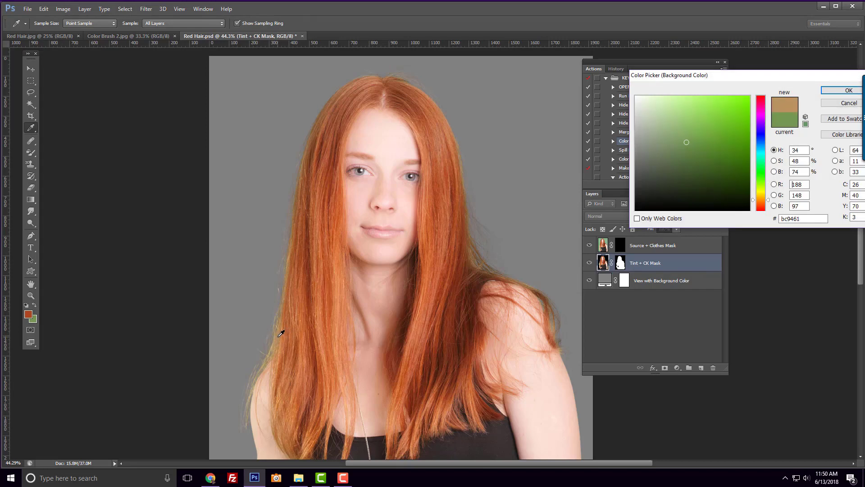
click(842, 90)
Step: Recolour the stray strands at the left shoulder, narrowing the brush from 150 to 125 to 90
key(b)
key(bracketleft)
key(bracketleft)
key(bracketleft)
key(bracketleft)
key(bracketleft)
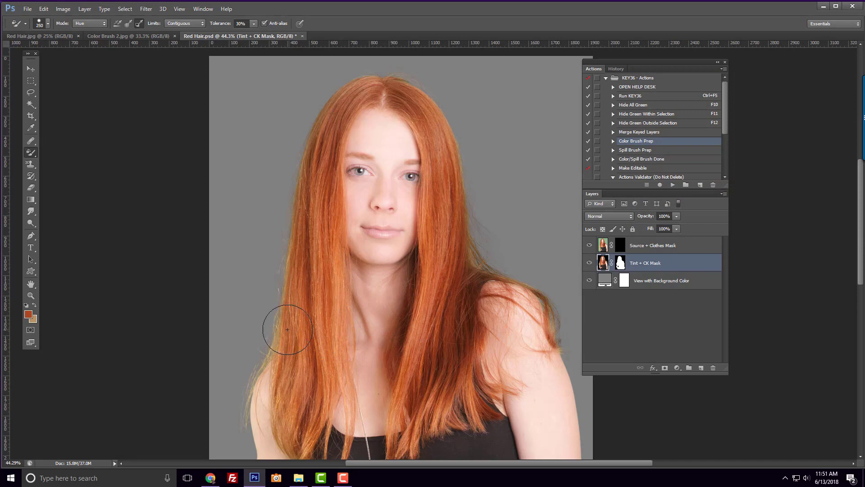
scroll(265, 338, up, 1)
mouse_move(260, 361)
mouse_down()
mouse_move(229, 431)
mouse_move(238, 363)
mouse_move(243, 394)
mouse_move(234, 422)
mouse_move(231, 400)
mouse_move(270, 334)
mouse_move(292, 215)
mouse_move(284, 256)
mouse_move(247, 310)
mouse_up()
key(bracketleft)
drag(283, 210, 193, 221)
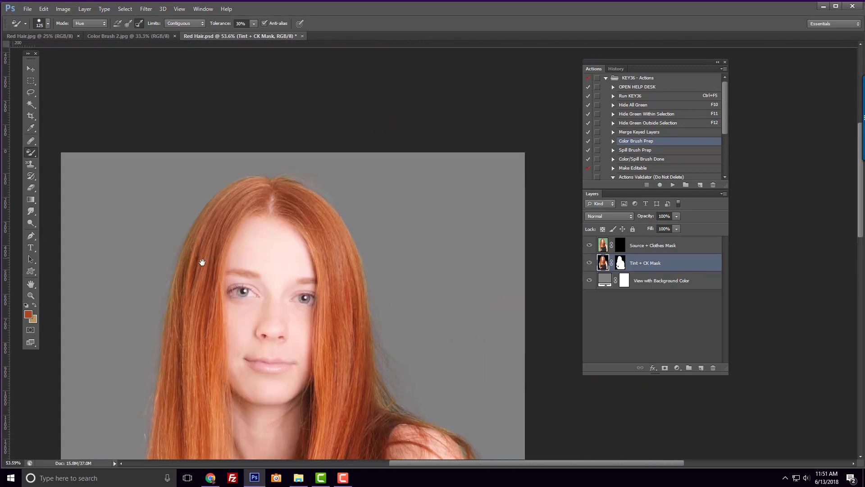
scroll(275, 170, down, 4)
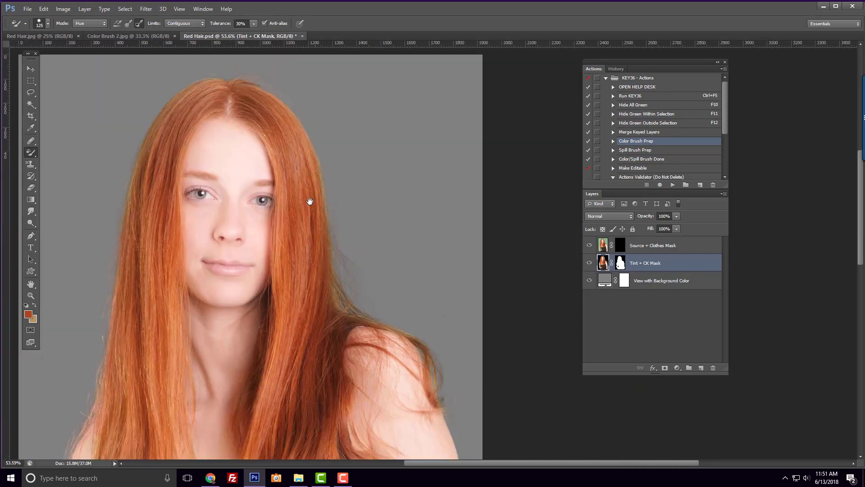
scroll(309, 199, up, 2)
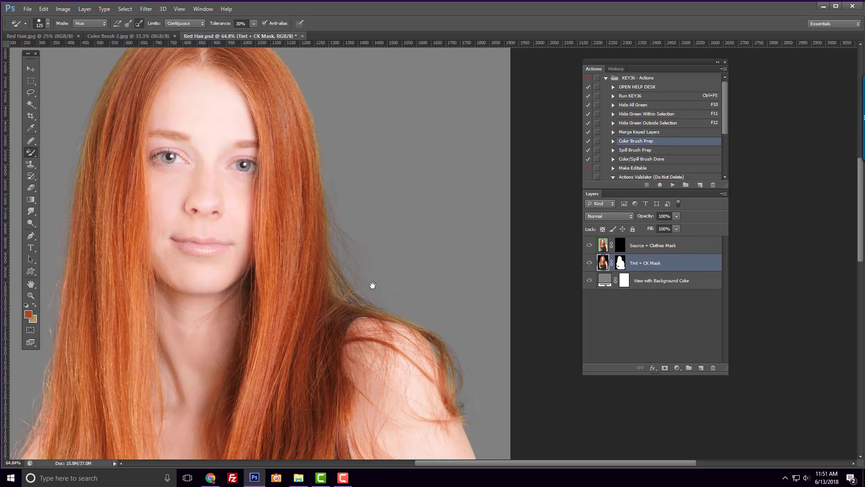
scroll(360, 286, down, 1)
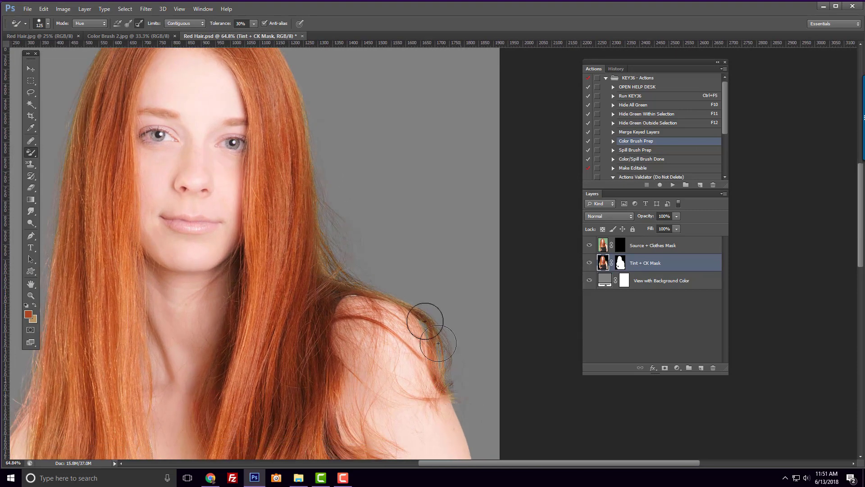
key(bracketleft)
key(bracketleft)
scroll(334, 275, up, 1)
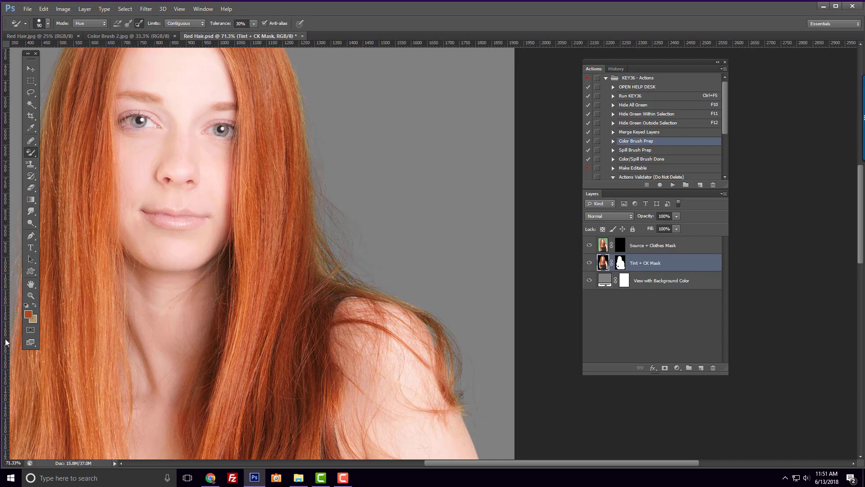
Step: Set a darker brown sampled from the hair as the background colour and frame the head
click(35, 322)
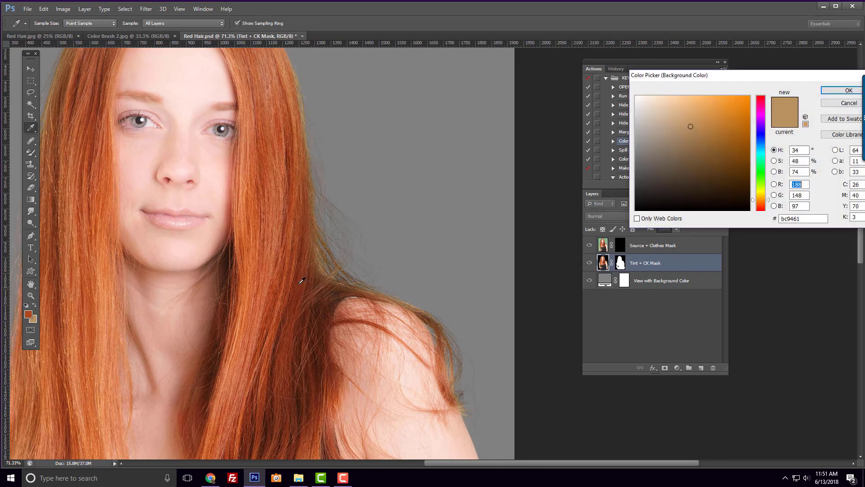
click(328, 268)
click(833, 92)
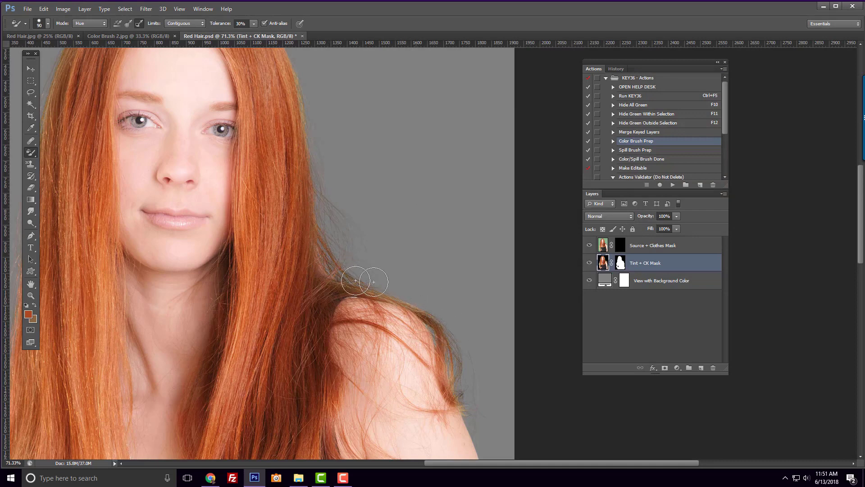
scroll(365, 281, down, 5)
scroll(347, 134, up, 1)
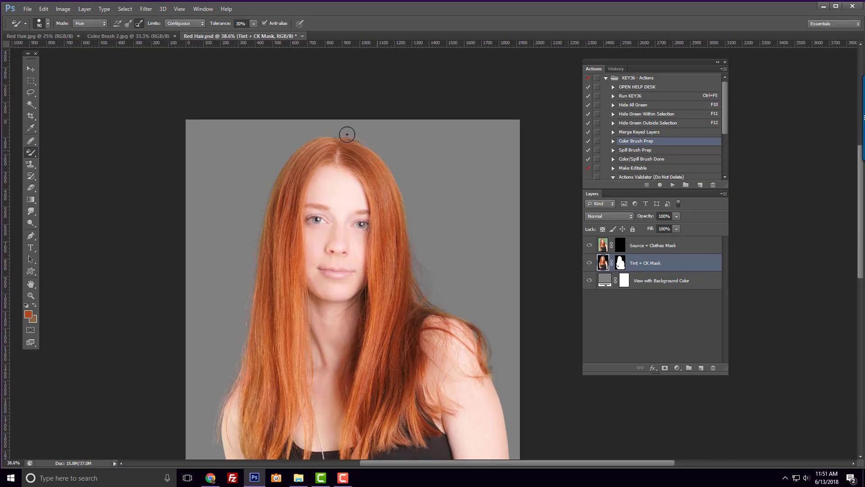
drag(361, 304, 386, 252)
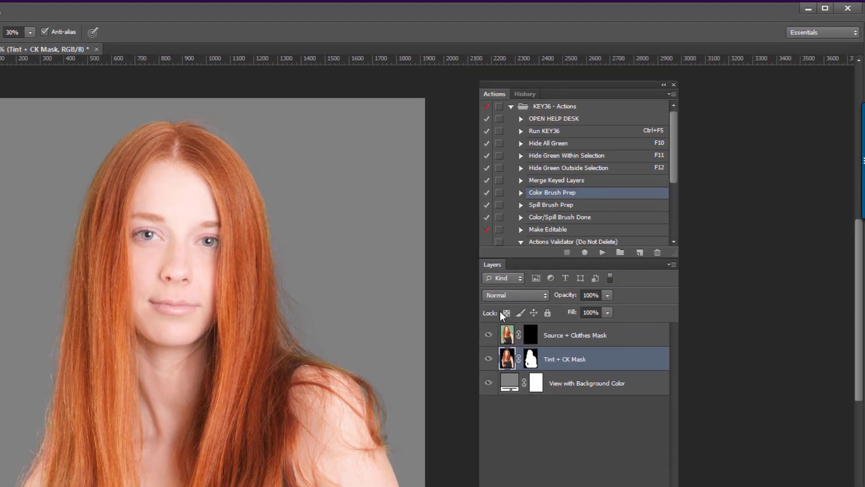
Step: Run the Color/Spill Brush Done action to finish the red-hair portrait
click(567, 219)
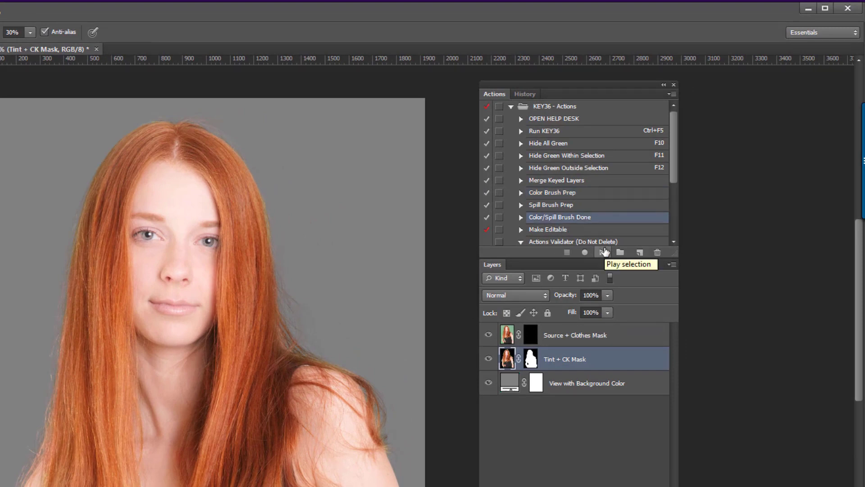
click(603, 252)
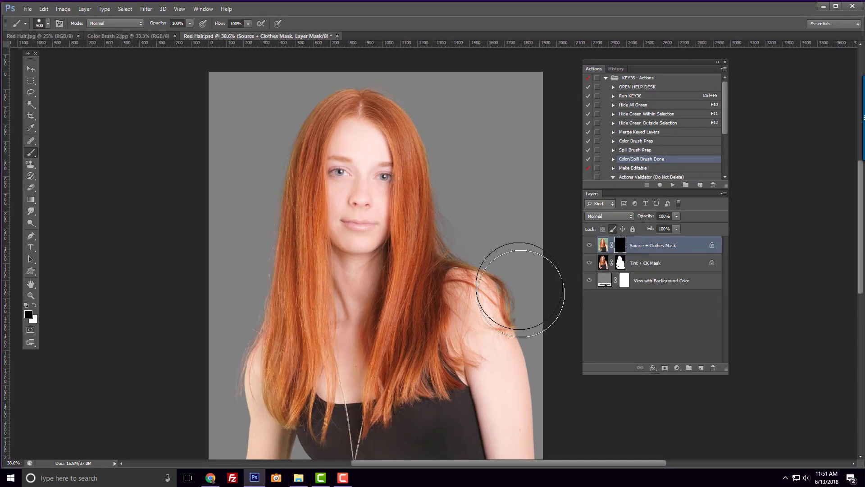
scroll(478, 248, down, 1)
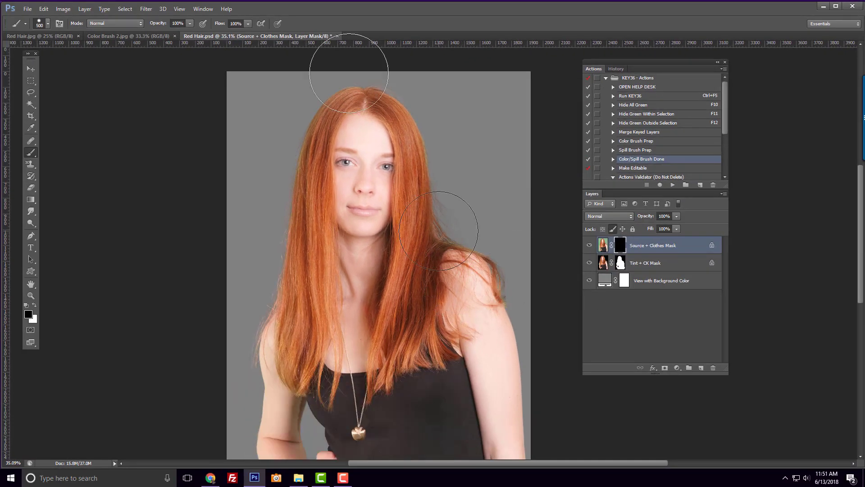
Step: Key the Color Brush 2.jpg gift photo in KEY36 (Ctrl+F5) and accept the result
click(137, 36)
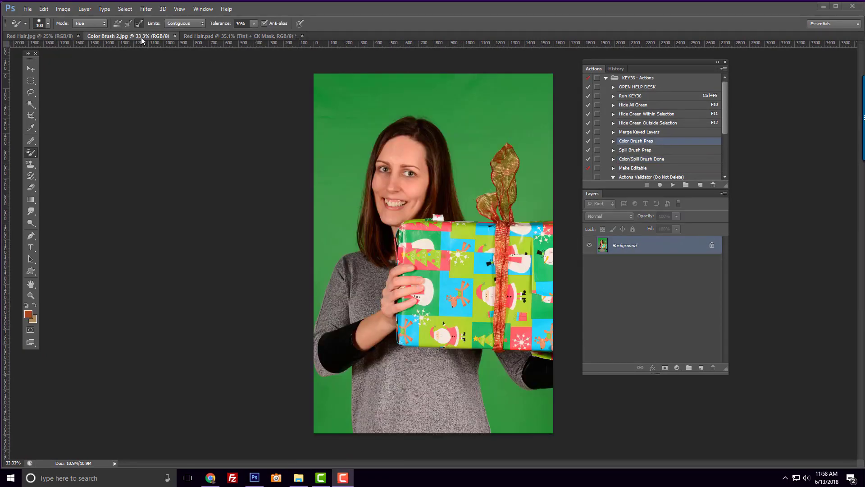
key(ctrl+F5)
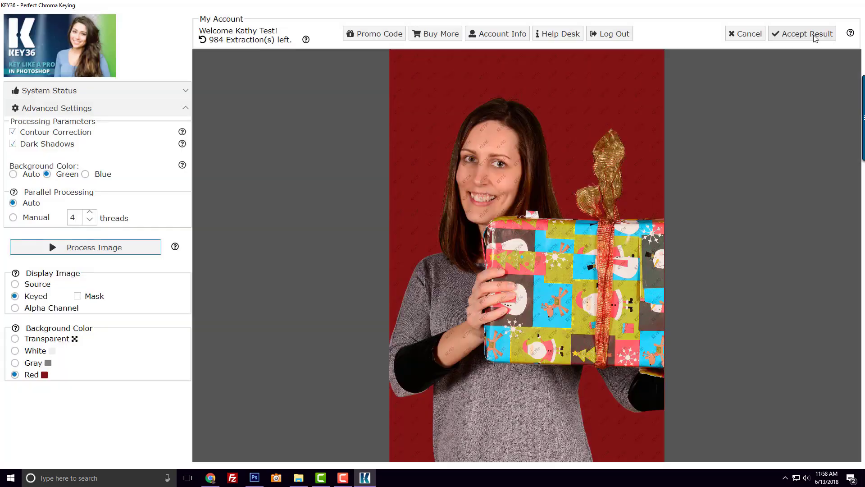
click(802, 34)
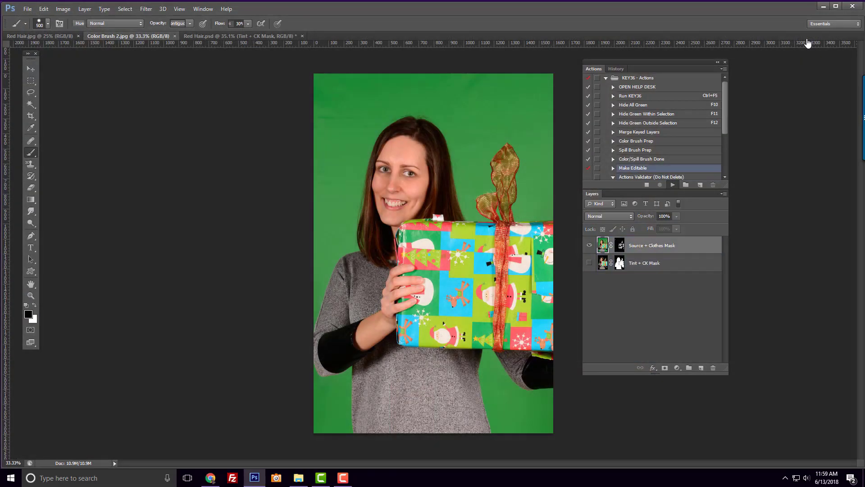
Step: Paint the Source + Clothes Mask to clean green spill off the bow, ribbon and gift's top edge
drag(322, 117, 316, 106)
key(bracketright)
key(bracketright)
mouse_move(505, 202)
mouse_down()
mouse_move(519, 180)
mouse_move(516, 135)
mouse_up()
drag(417, 359, 433, 326)
key(bracketleft)
key(bracketleft)
key(bracketleft)
key(x)
scroll(435, 248, up, 3)
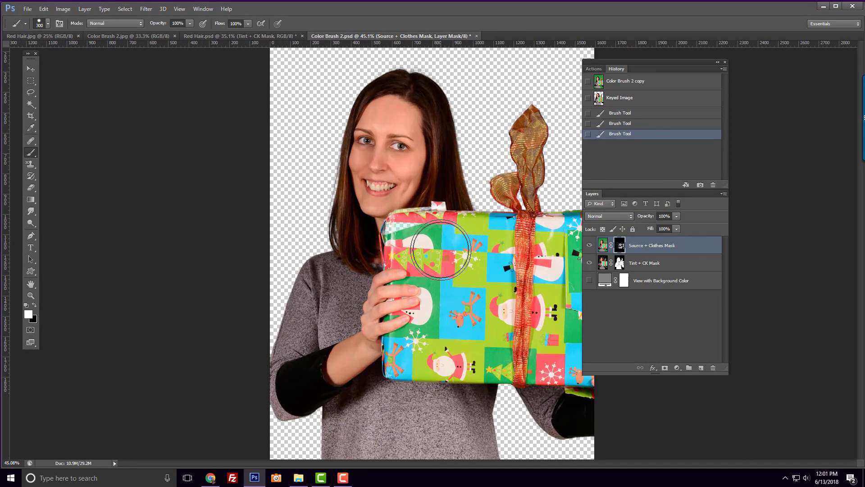
mouse_move(391, 242)
mouse_down()
mouse_move(396, 222)
mouse_move(477, 224)
mouse_up()
click(519, 229)
Step: Show the photo over the grey background layer and frame the upright bow
scroll(496, 253, up, 3)
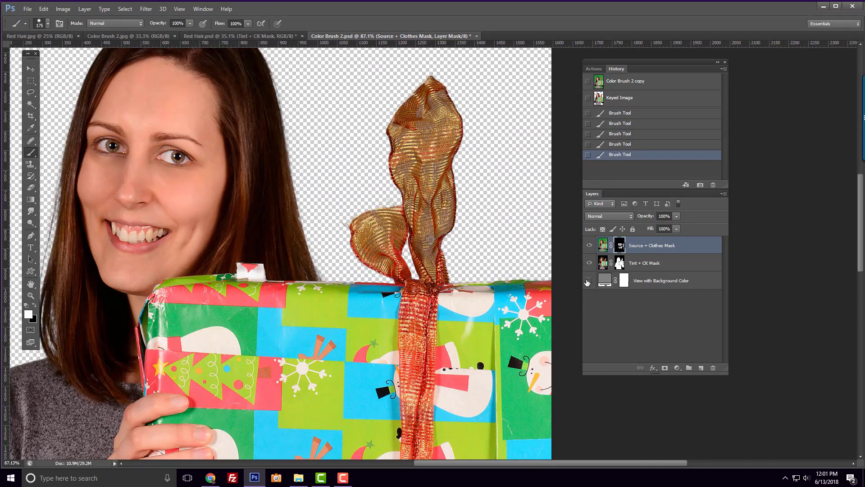
click(588, 283)
scroll(494, 226, up, 2)
drag(494, 205, 447, 304)
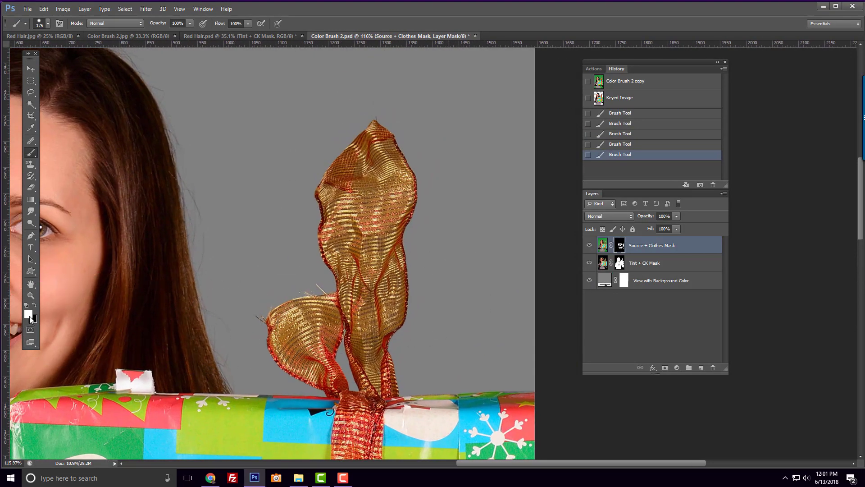
click(593, 69)
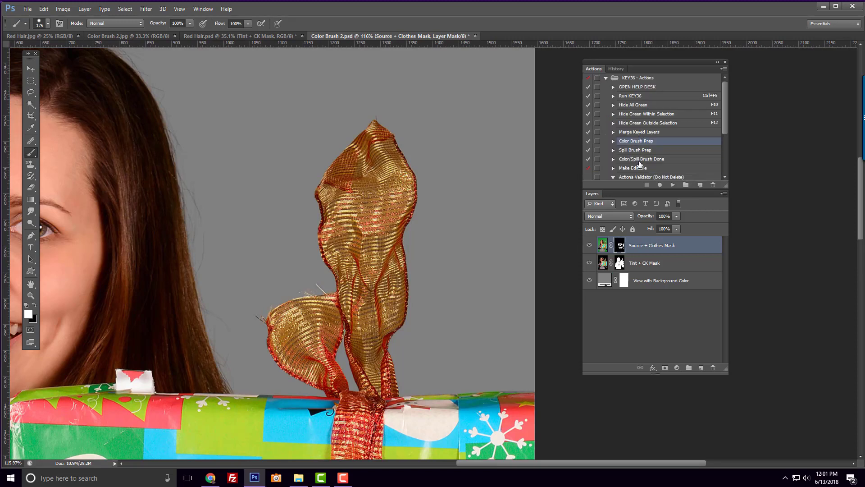
Step: Run Color Brush Prep and set foreground colour 933303 sampled from the ribbon
click(674, 185)
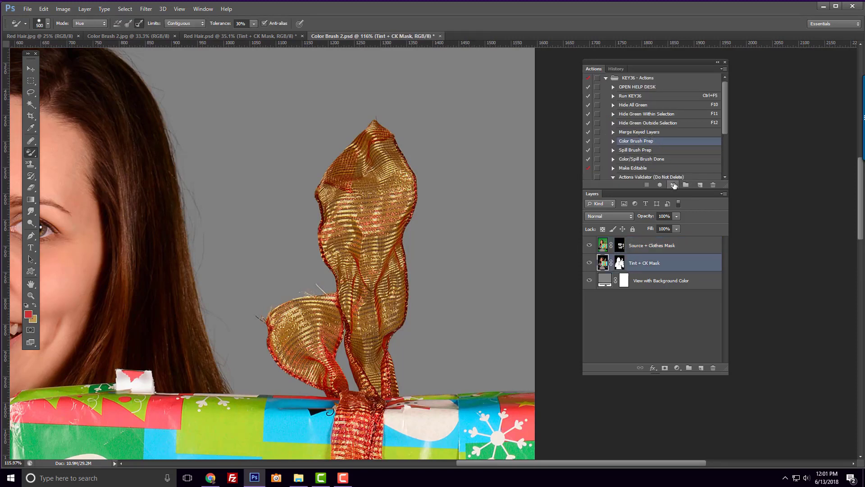
click(28, 314)
click(349, 377)
click(345, 376)
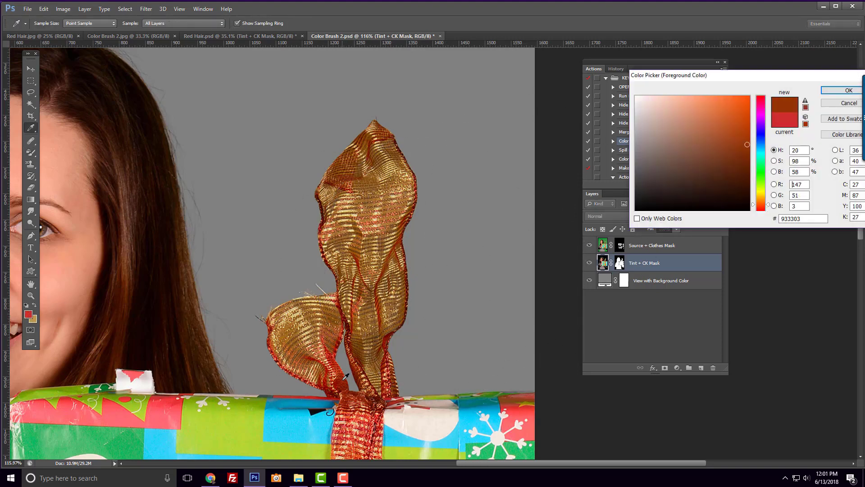
click(840, 91)
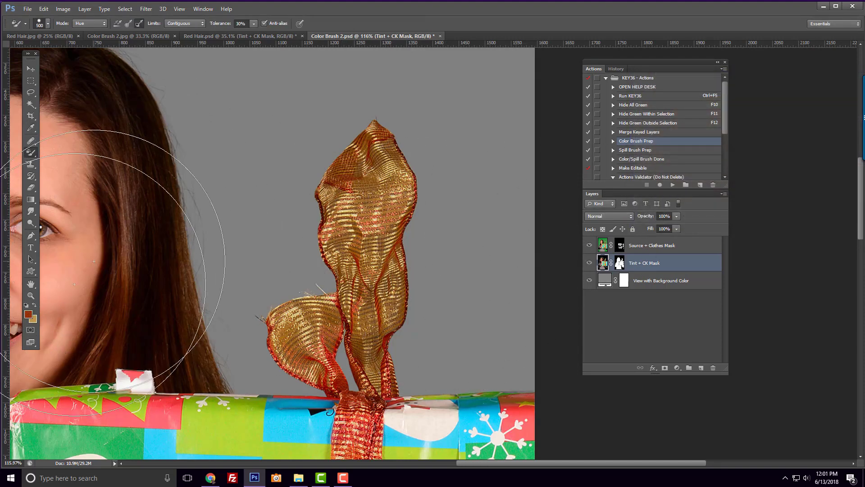
Step: Set background colour fdf3b1 from the ribbon and paint the upright ribbon copper-red in Hue mode
click(33, 321)
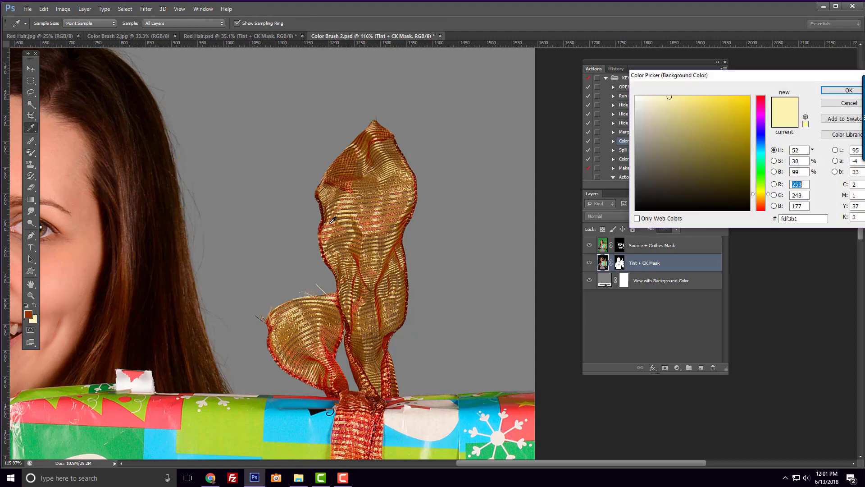
click(378, 179)
click(832, 93)
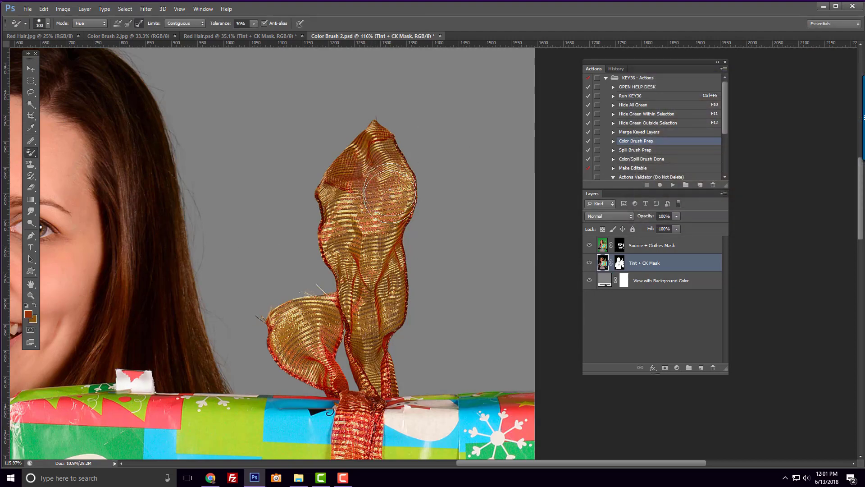
mouse_move(352, 308)
mouse_down()
mouse_move(375, 331)
mouse_move(389, 274)
mouse_move(375, 370)
mouse_move(372, 263)
mouse_move(346, 270)
mouse_move(335, 214)
mouse_move(366, 152)
mouse_move(399, 218)
mouse_move(377, 294)
mouse_move(333, 349)
mouse_move(291, 359)
mouse_move(283, 322)
mouse_move(315, 311)
mouse_move(327, 317)
mouse_move(323, 308)
mouse_move(273, 324)
mouse_move(323, 369)
mouse_move(310, 352)
mouse_up()
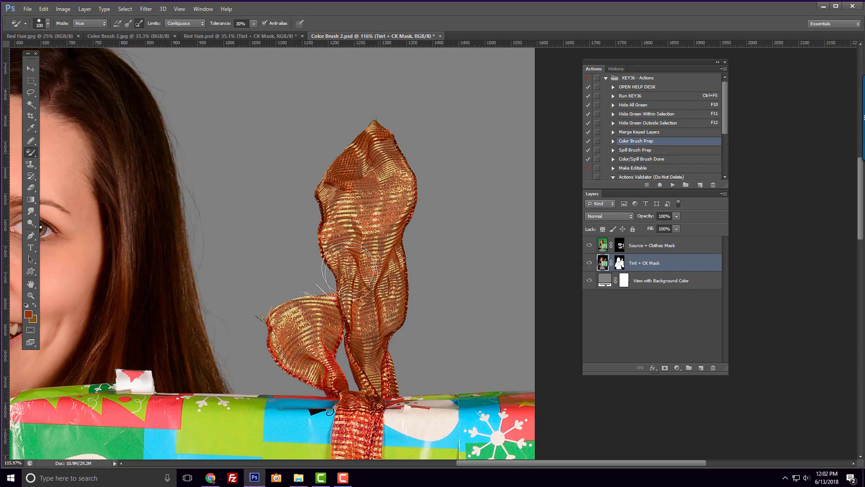